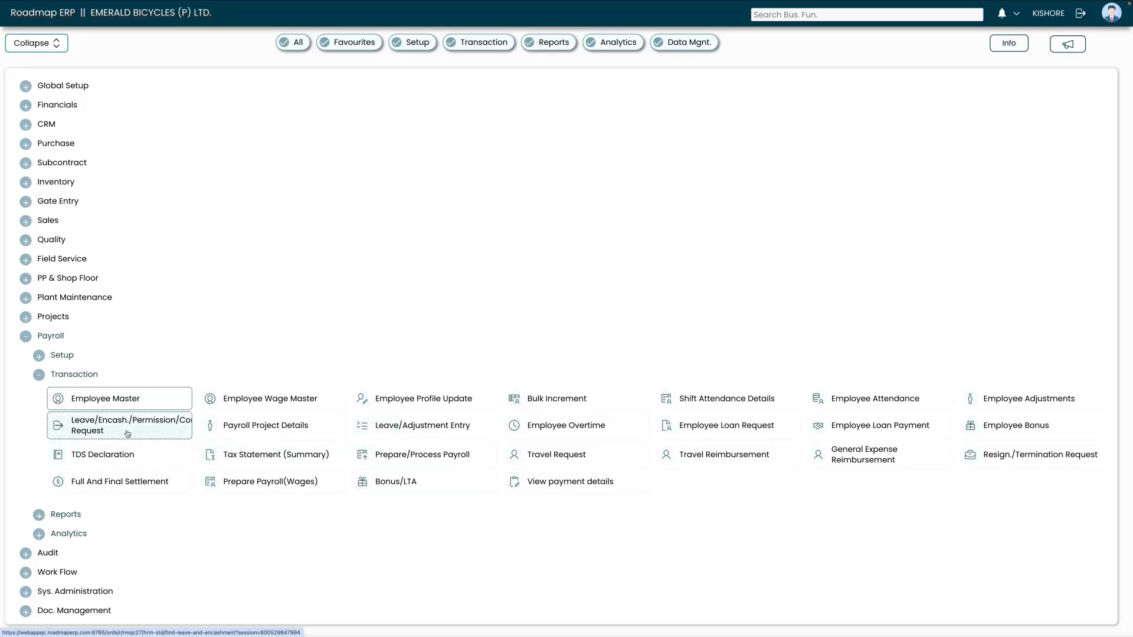
# - Open a new blank request from the Leave/Encash./Permission/Comp. Off Request screen
pyautogui.click(127, 434)
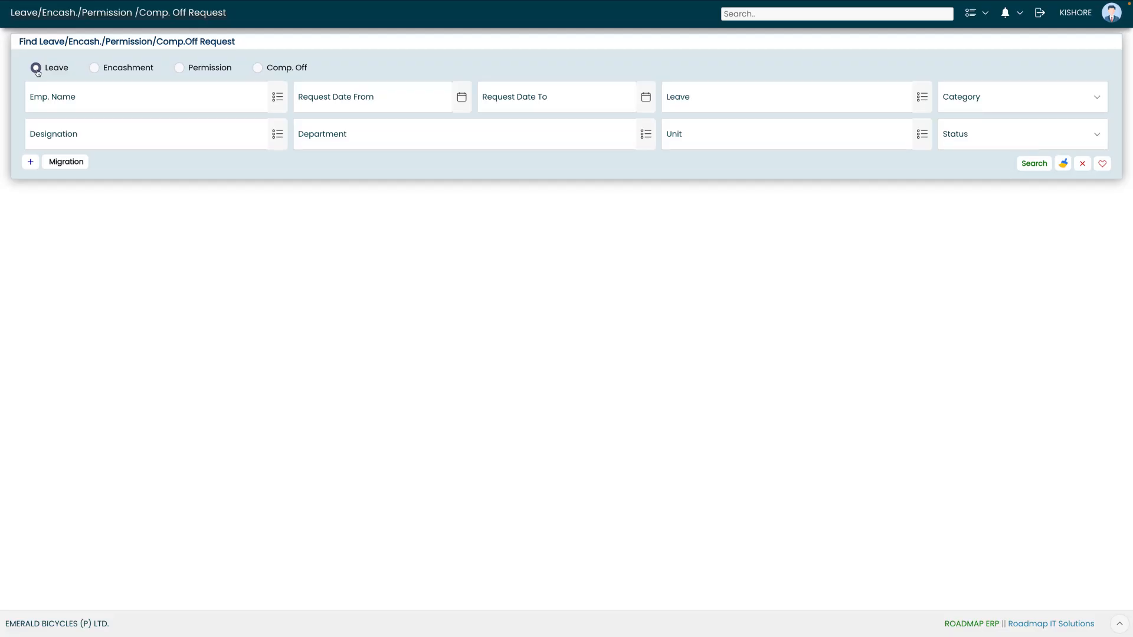
pyautogui.click(31, 162)
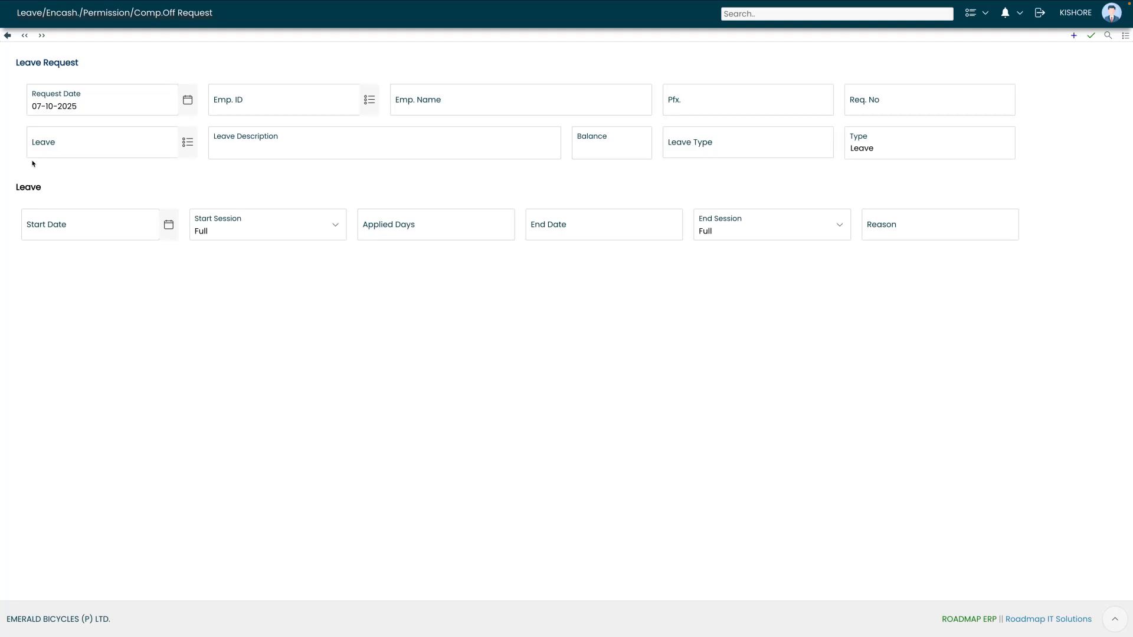
# - Set the request date to 7 April 2025
pyautogui.click(83, 104)
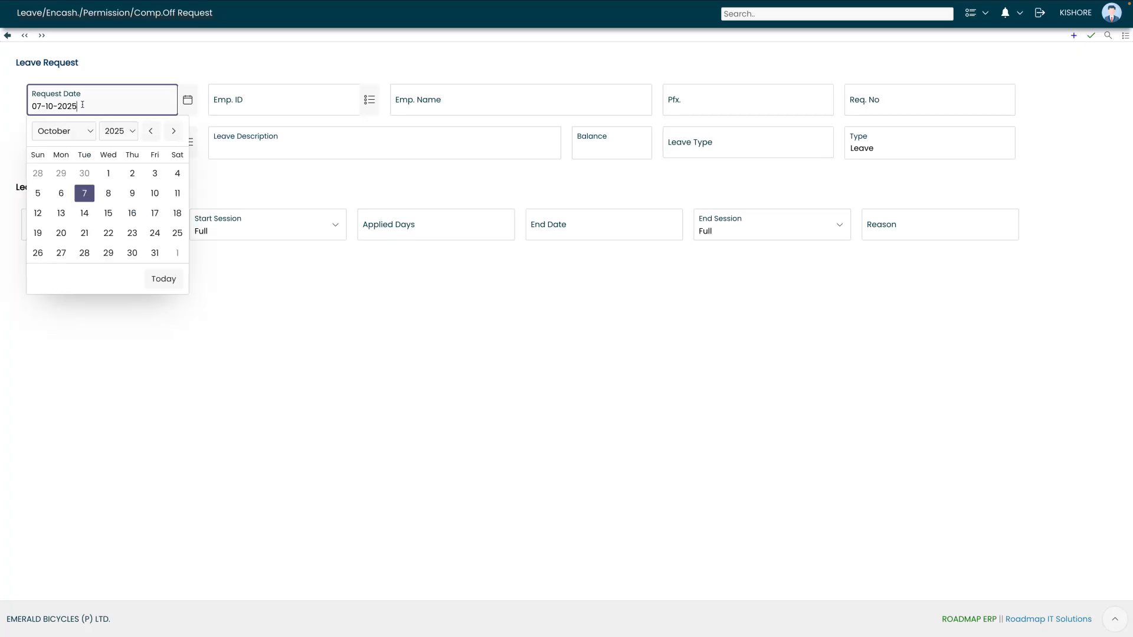
pyautogui.click(72, 134)
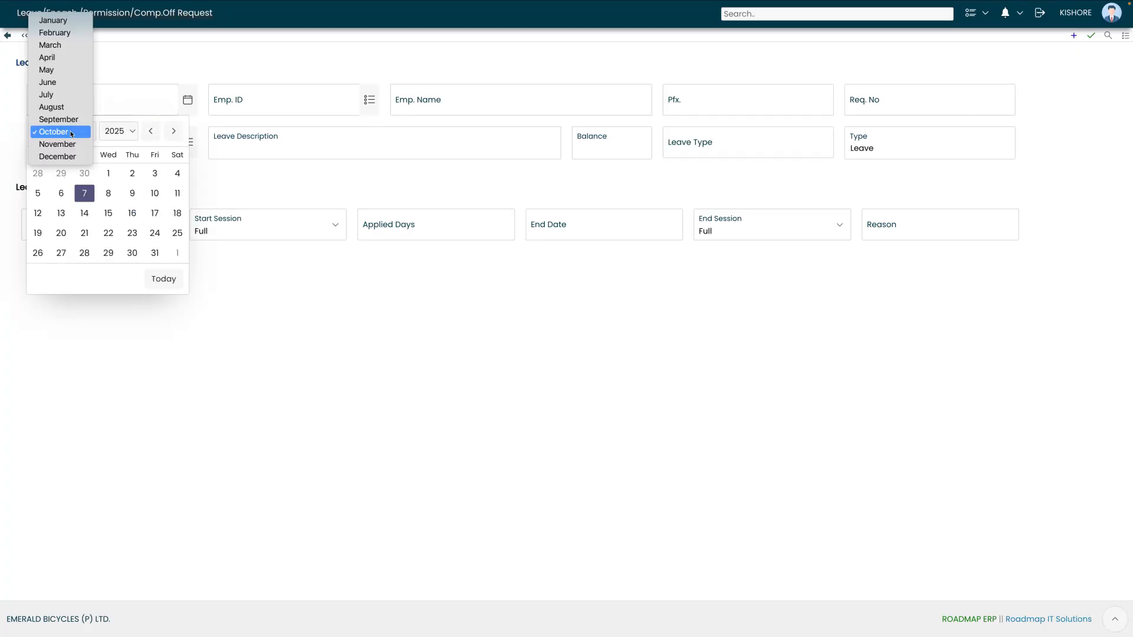
pyautogui.click(48, 57)
pyautogui.click(61, 193)
# - Search the Emp. ID lookup by name and assign the request to the employee
pyautogui.click(261, 108)
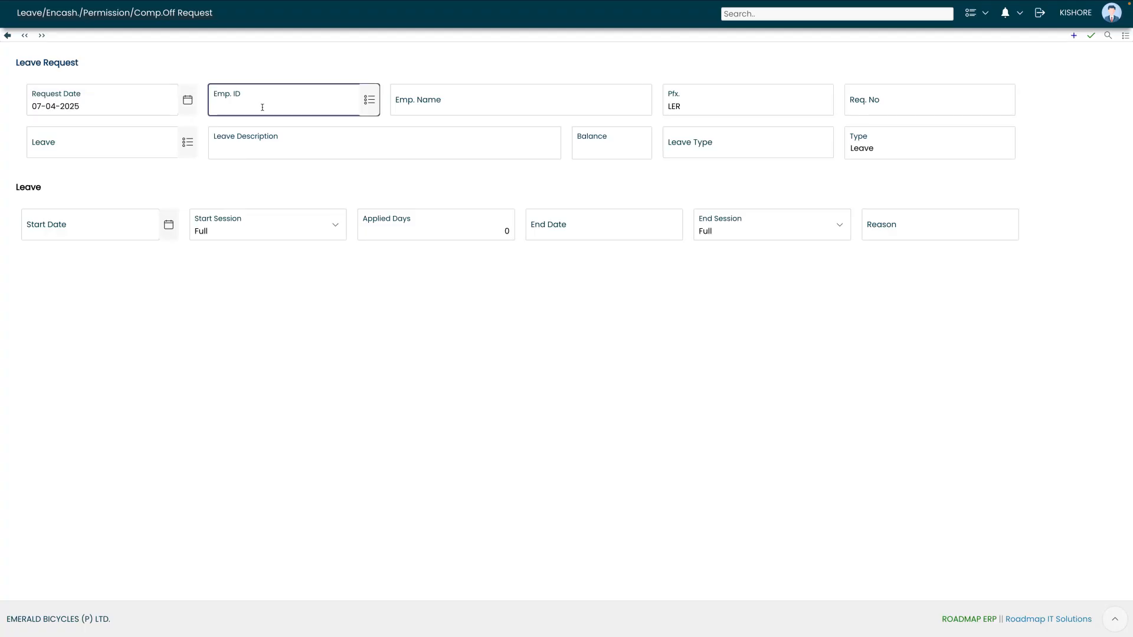
pyautogui.click(369, 105)
pyautogui.write('nare')
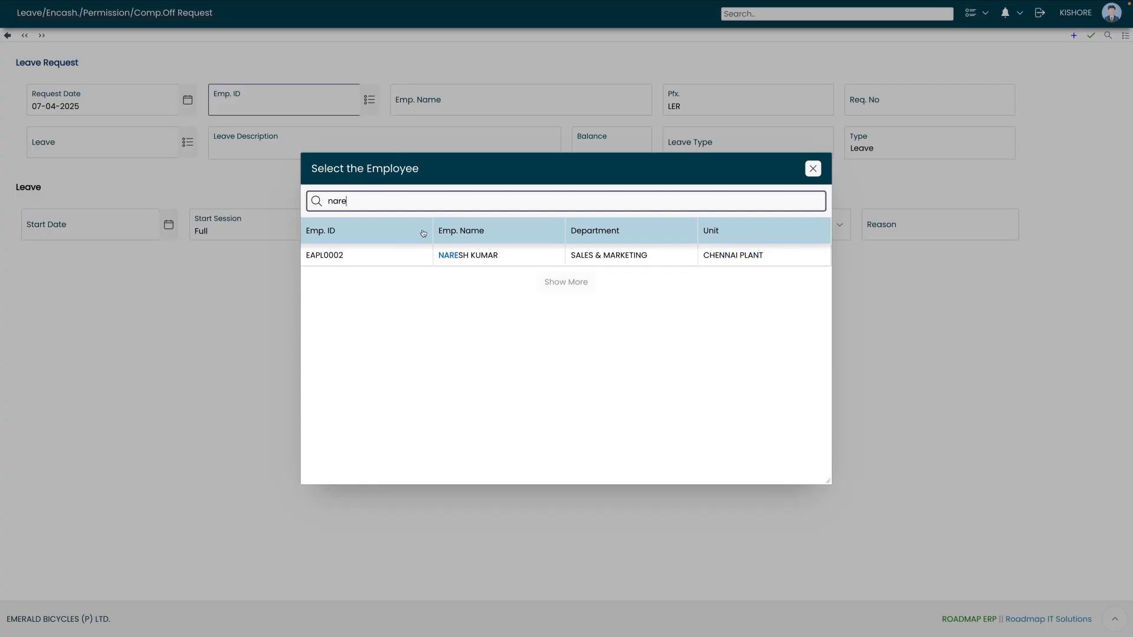
pyautogui.click(455, 264)
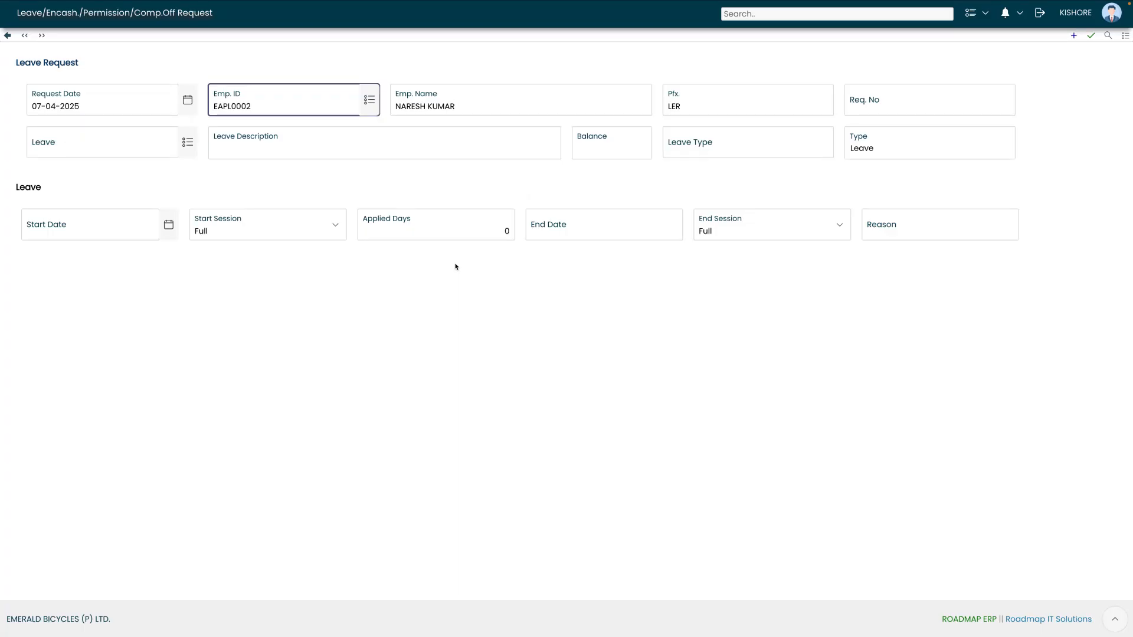
# - Choose LOP (Loss of Pay) as the leave type
pyautogui.click(134, 149)
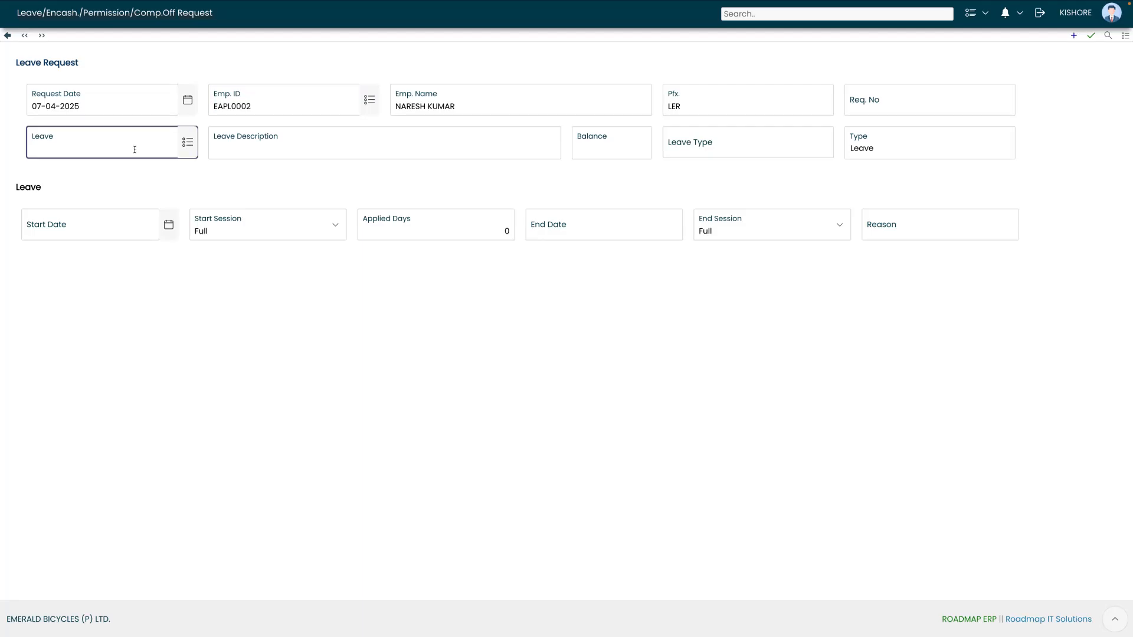
pyautogui.click(183, 145)
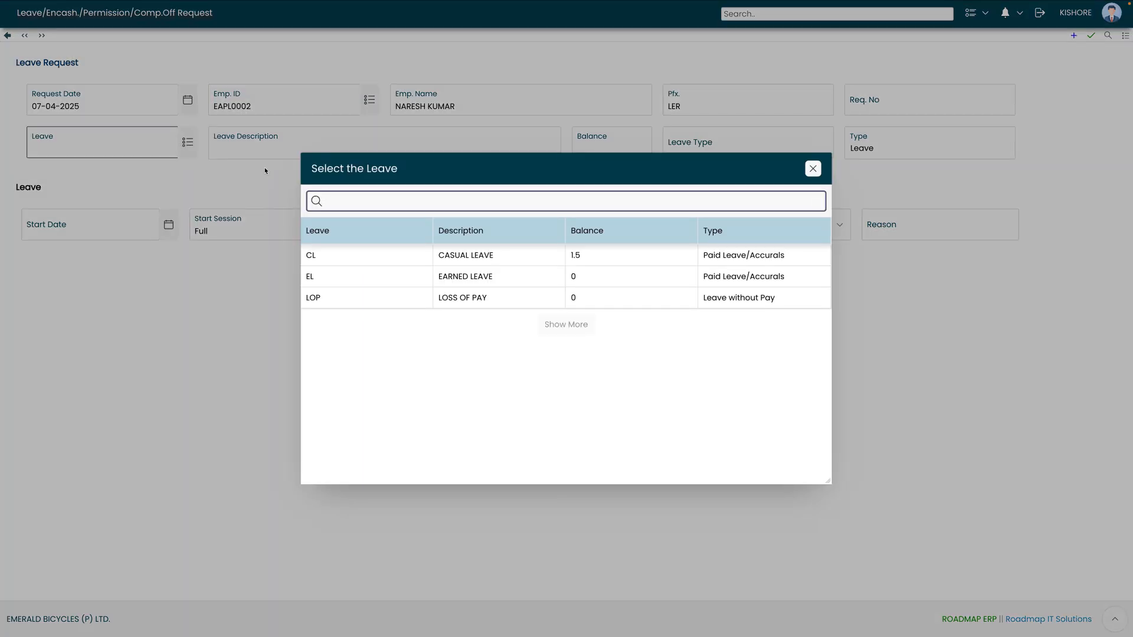
pyautogui.click(332, 300)
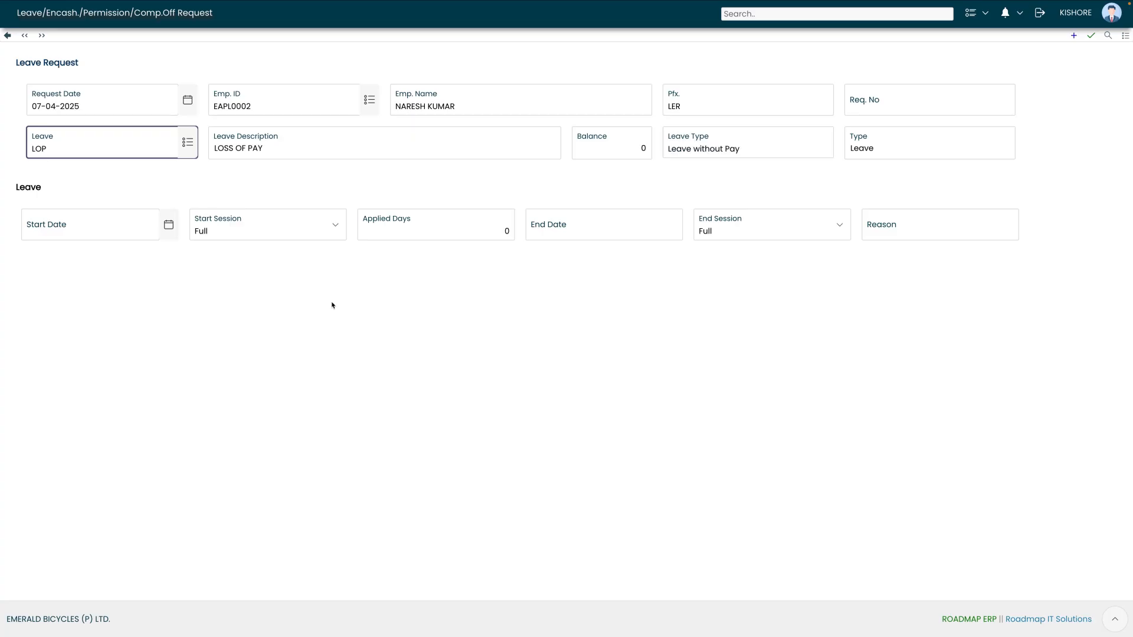
pyautogui.click(95, 202)
pyautogui.click(80, 222)
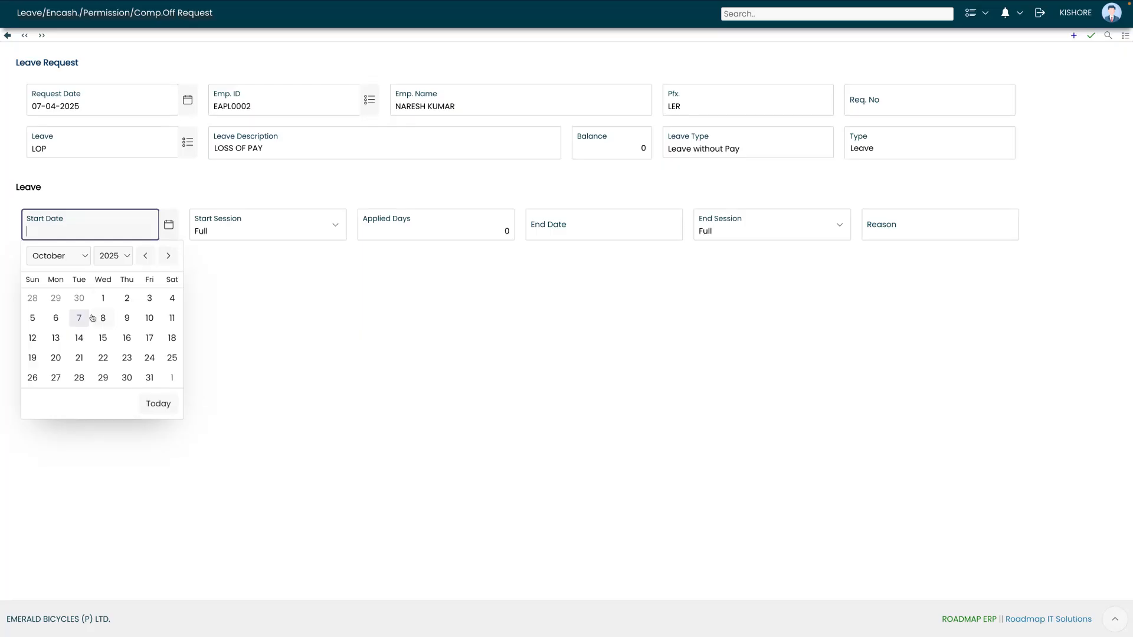
# - Set the leave start date to 7 April 2025 with a Full start session
pyautogui.click(66, 256)
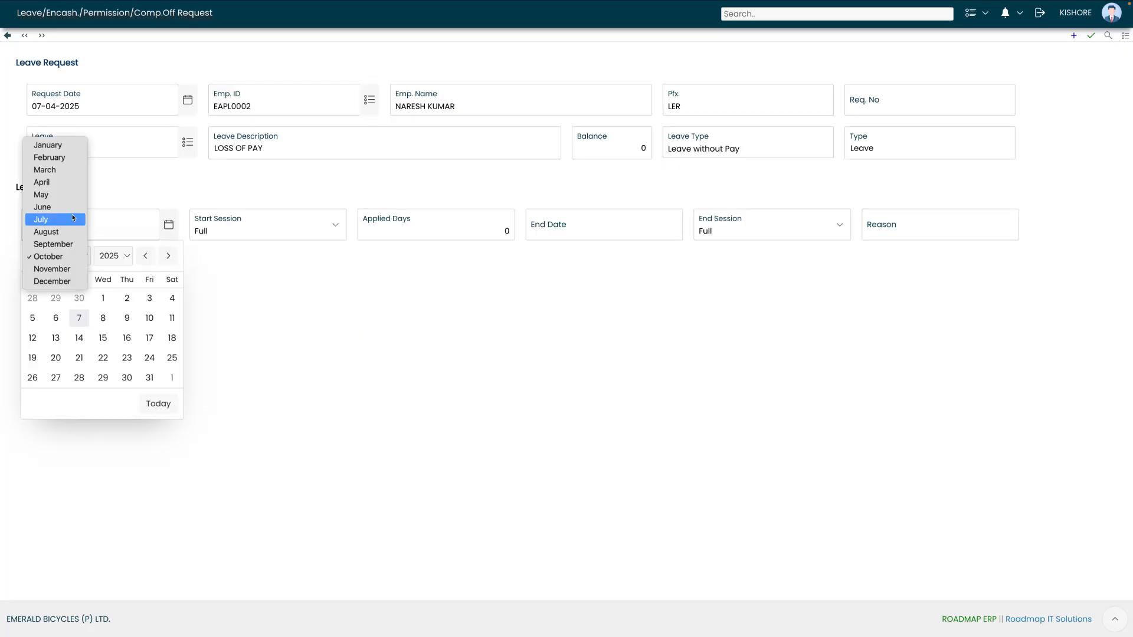
pyautogui.click(67, 182)
pyautogui.click(62, 318)
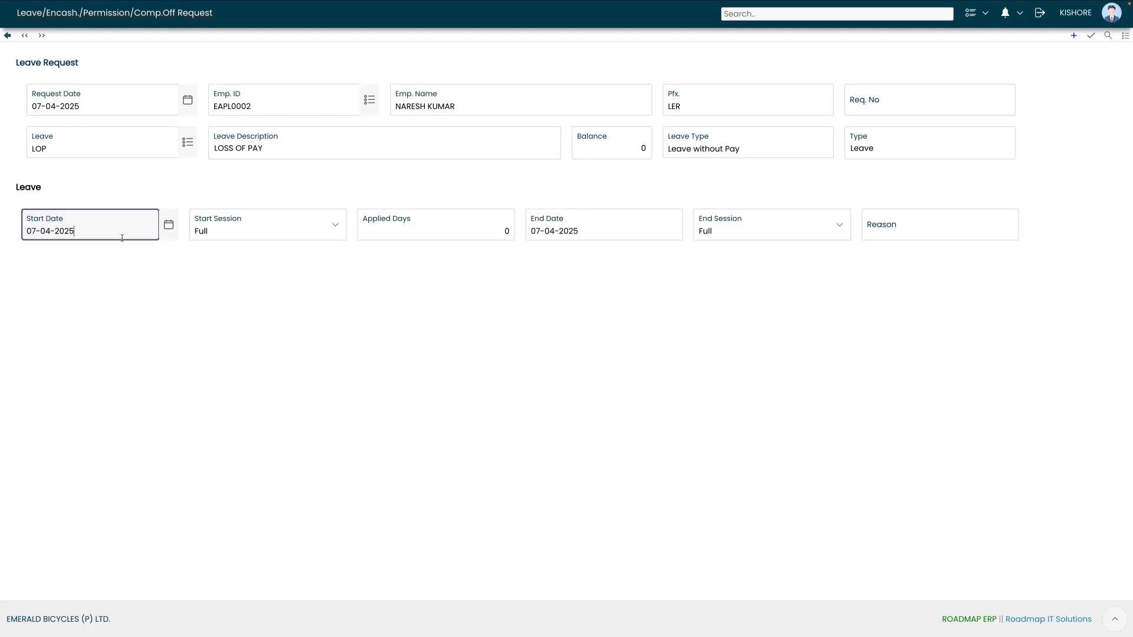
pyautogui.click(209, 234)
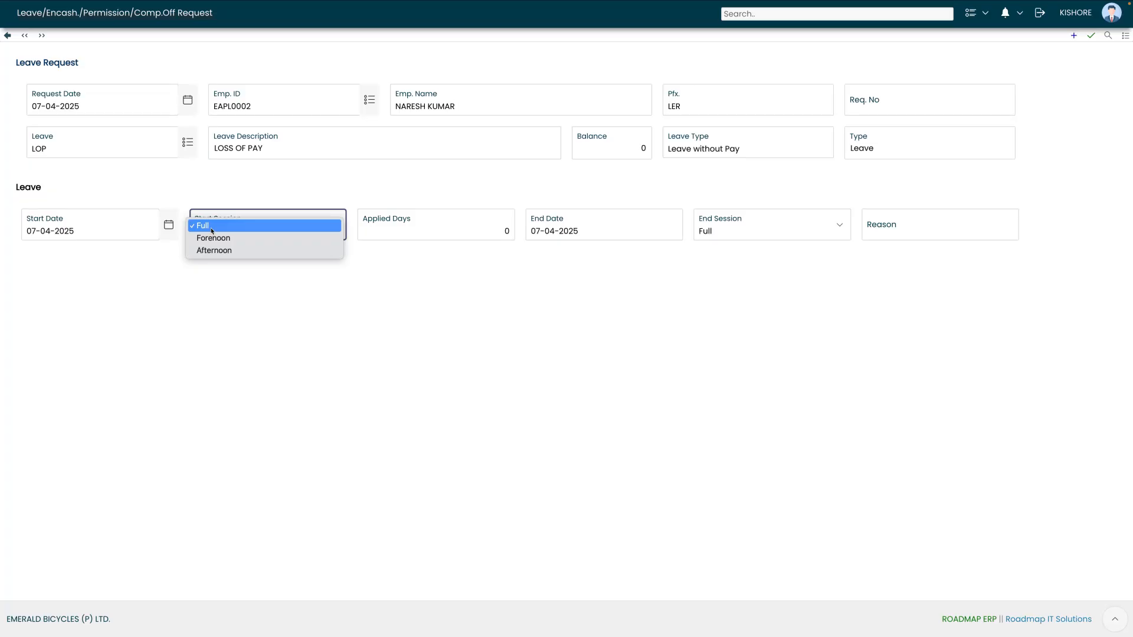
pyautogui.click(218, 227)
# - Enter 1 applied day and reason 'NOT FEELING WELL', then save the draft
pyautogui.click(395, 227)
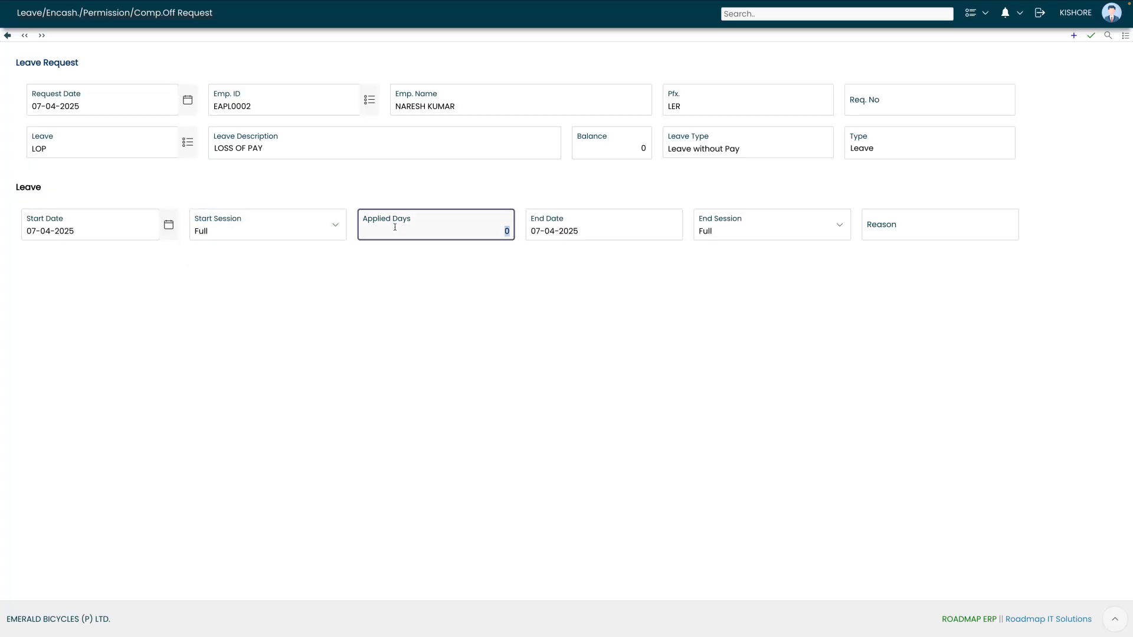
pyautogui.write('1')
pyautogui.press('Tab')
pyautogui.press('Tab')
pyautogui.press('Tab')
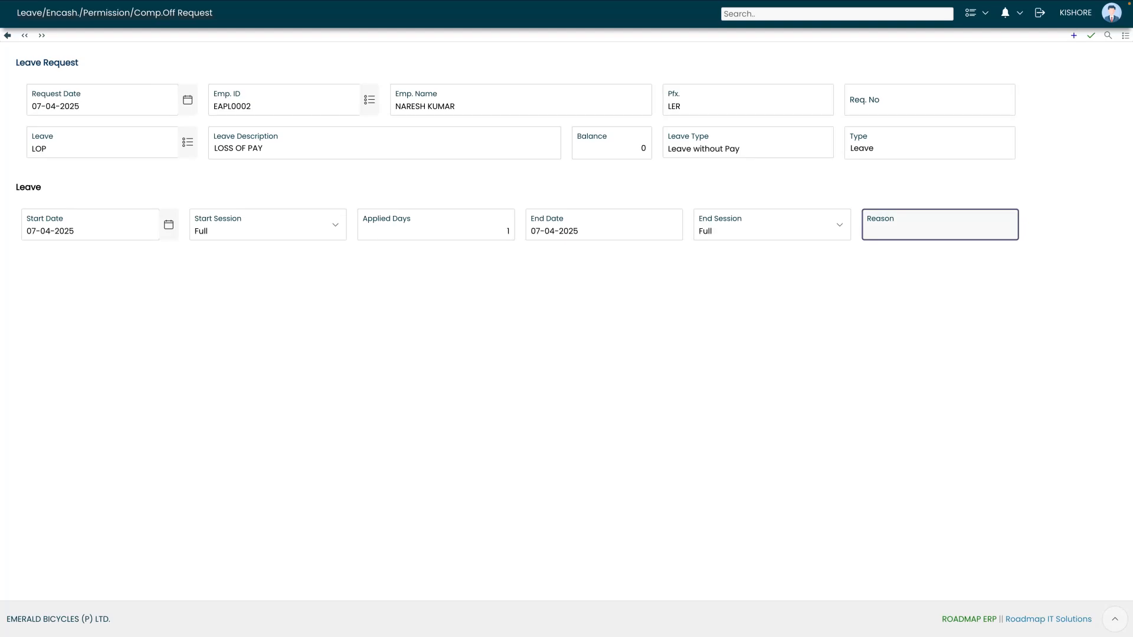
pyautogui.write('NOT FEELING WELL')
pyautogui.click(1089, 37)
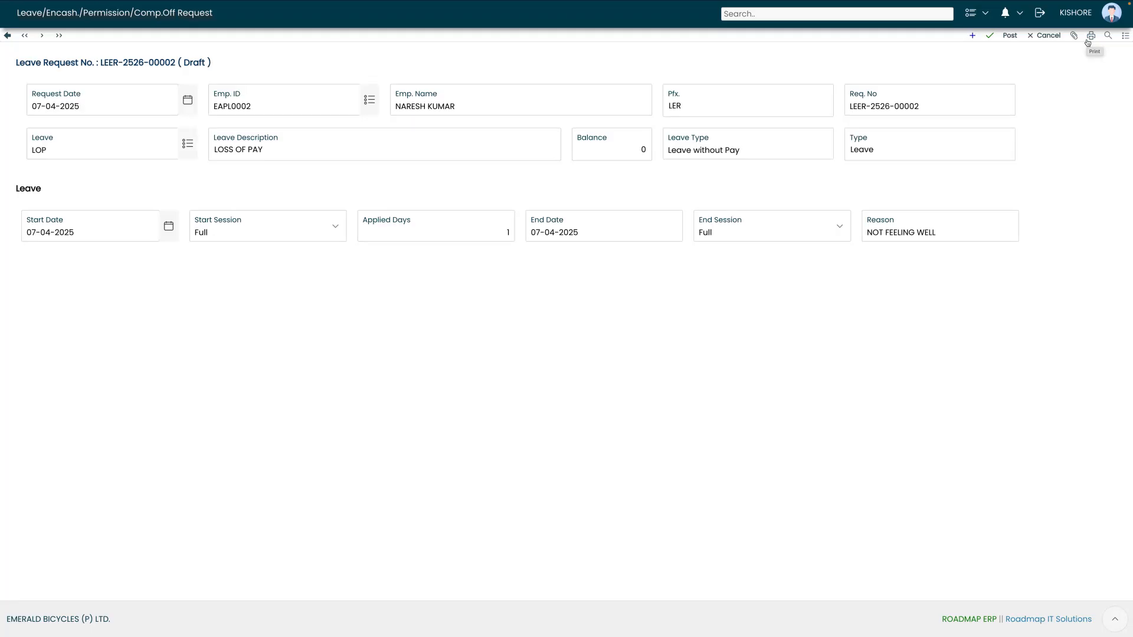
# - Post the request and forward it to ERP ADMIN with HIGH priority
pyautogui.click(1010, 35)
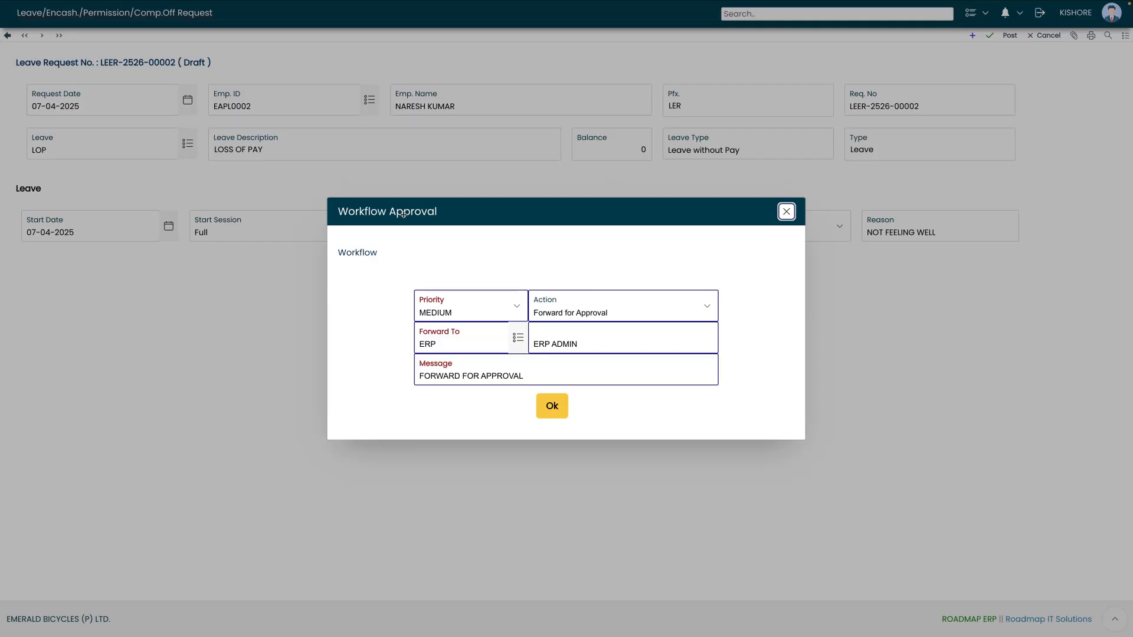
pyautogui.click(440, 308)
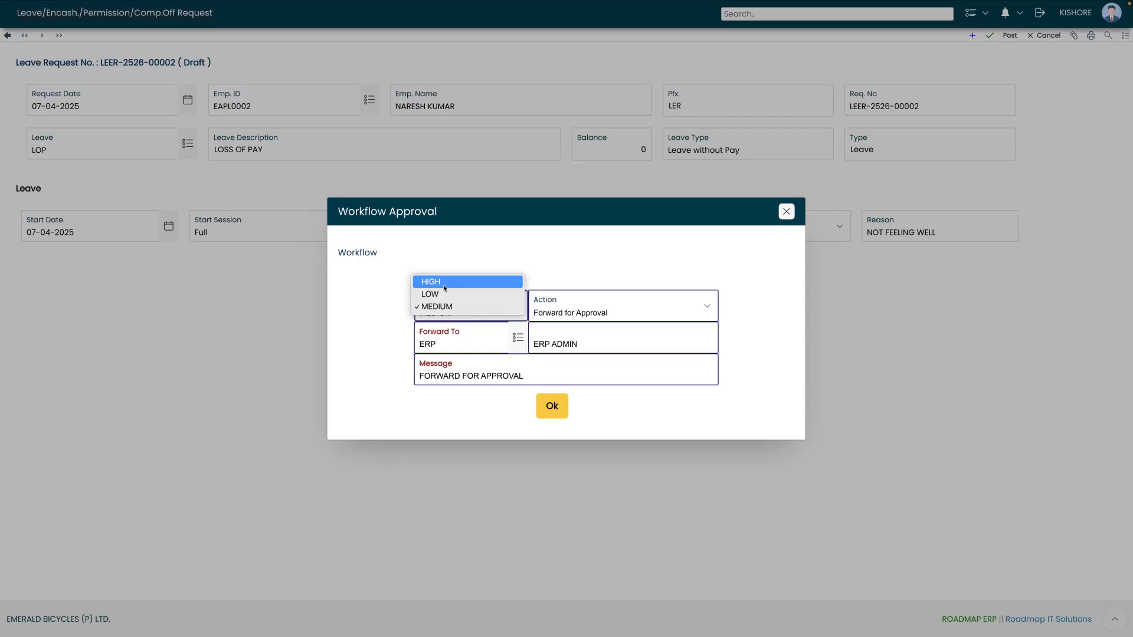
pyautogui.click(444, 283)
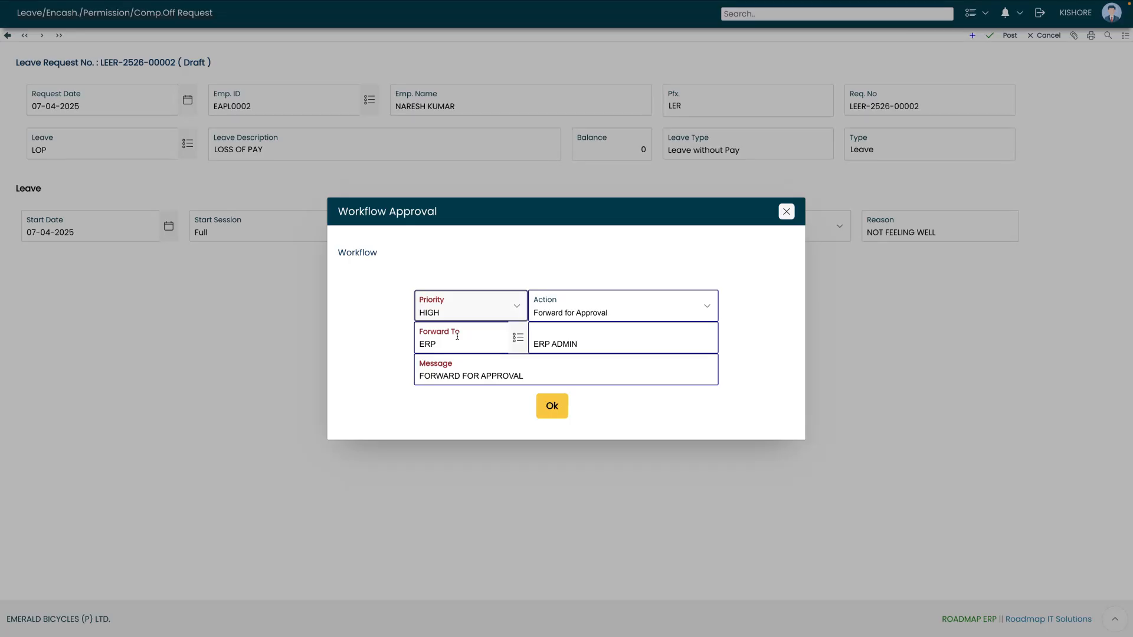
pyautogui.click(552, 407)
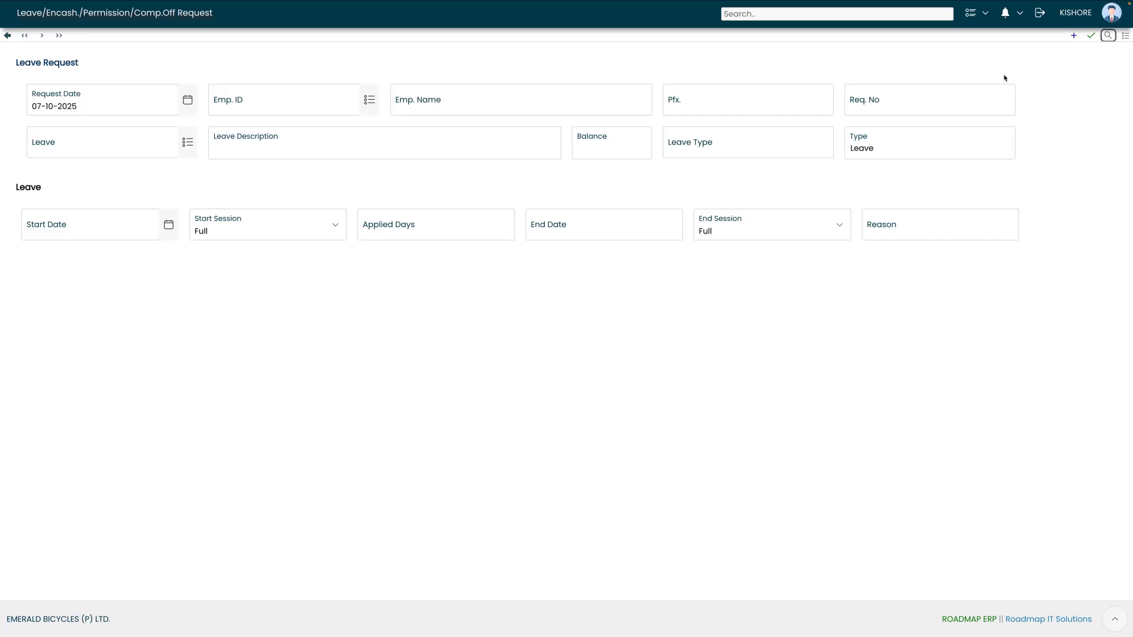
# - Search the leave requests and confirm the new one shows Entry Completed
pyautogui.click(1107, 36)
pyautogui.click(1029, 164)
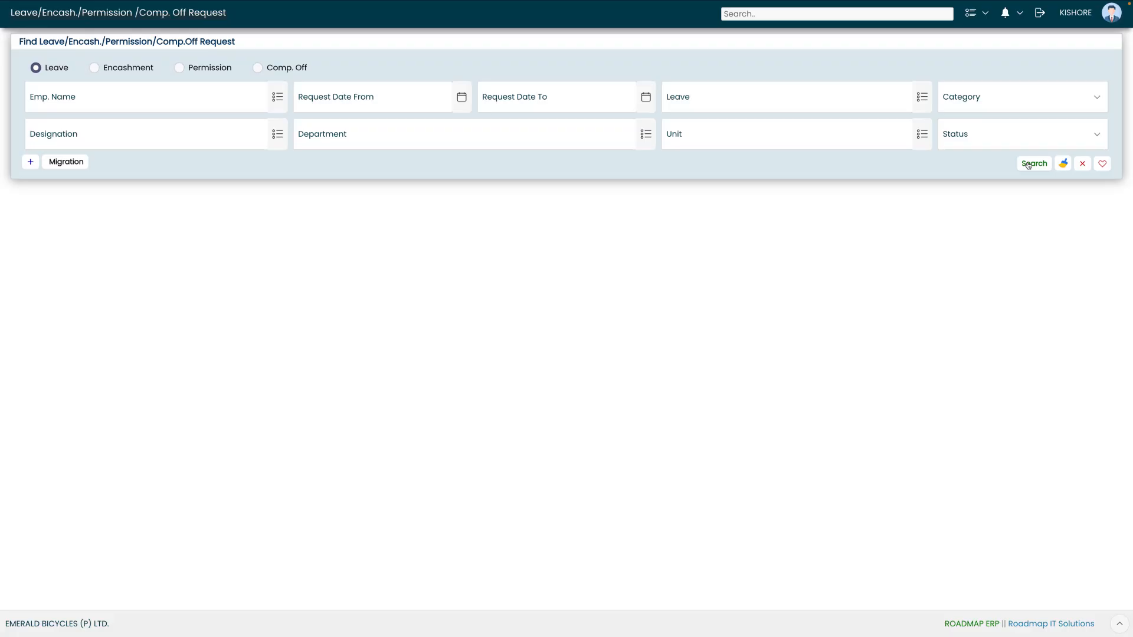
pyautogui.moveTo(632, 266); pyautogui.dragTo(702, 272)
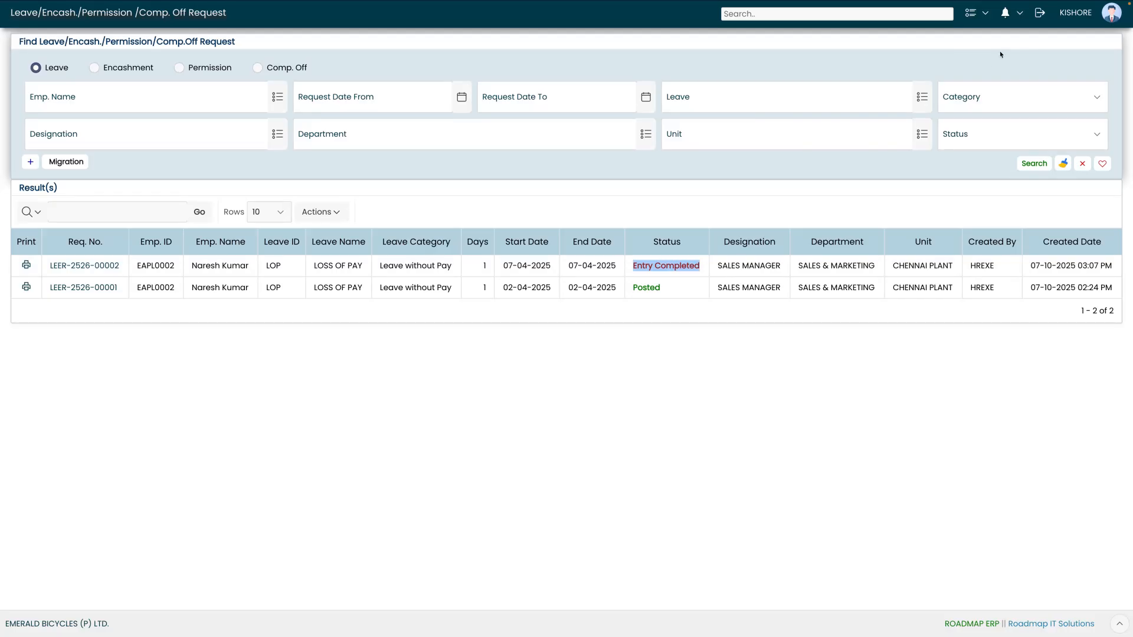
# - Log out and enter the ERP admin username and password
pyautogui.click(1039, 13)
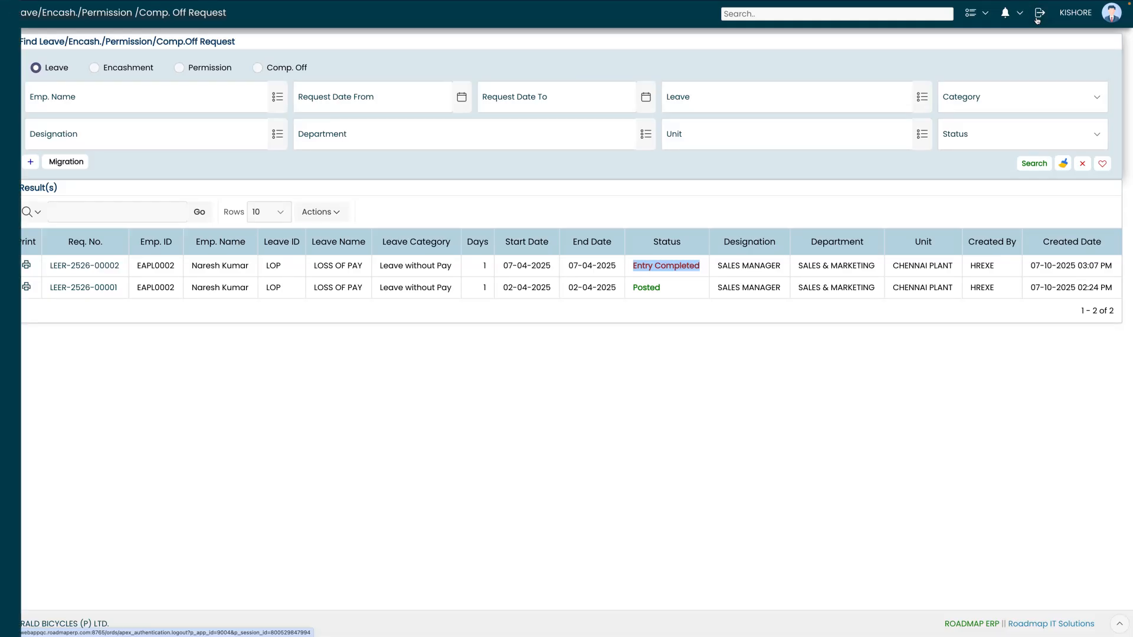
pyautogui.write('EBPLADMIN')
pyautogui.press('Tab')
pyautogui.write('•••••••••')
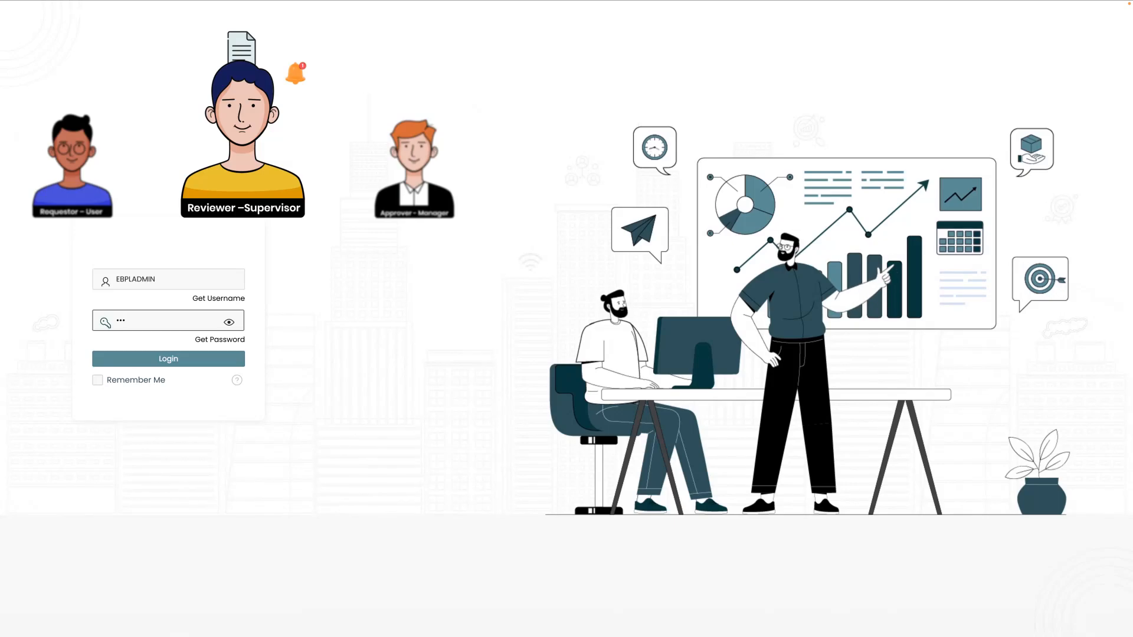
# - Sign in as the admin and open Approvals (1) from the notification bell
pyautogui.click(161, 358)
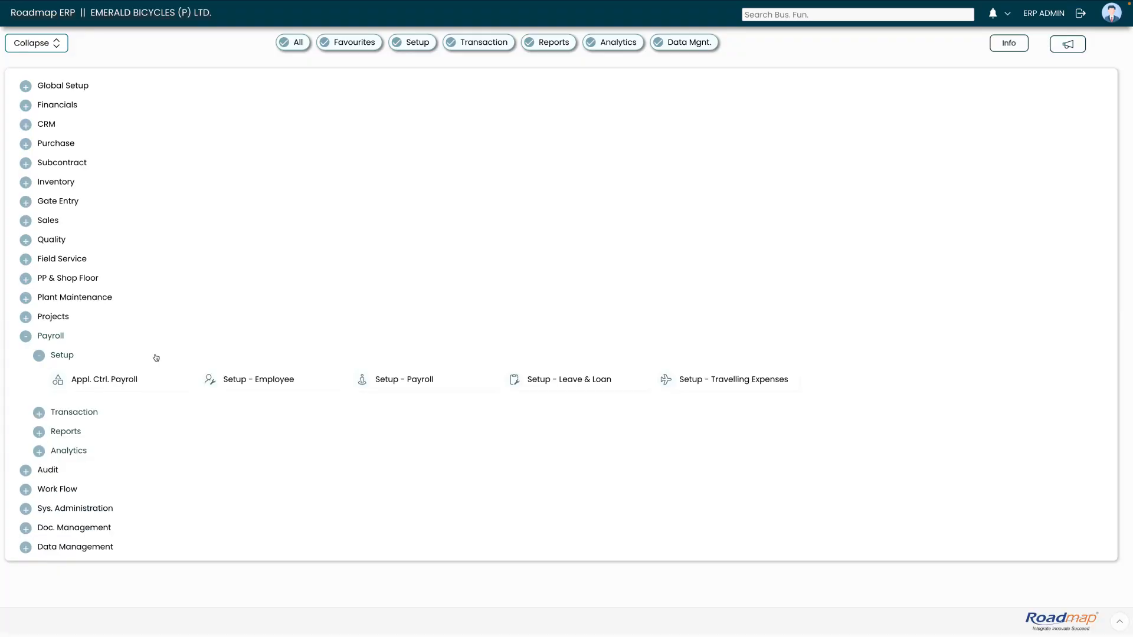
pyautogui.click(25, 336)
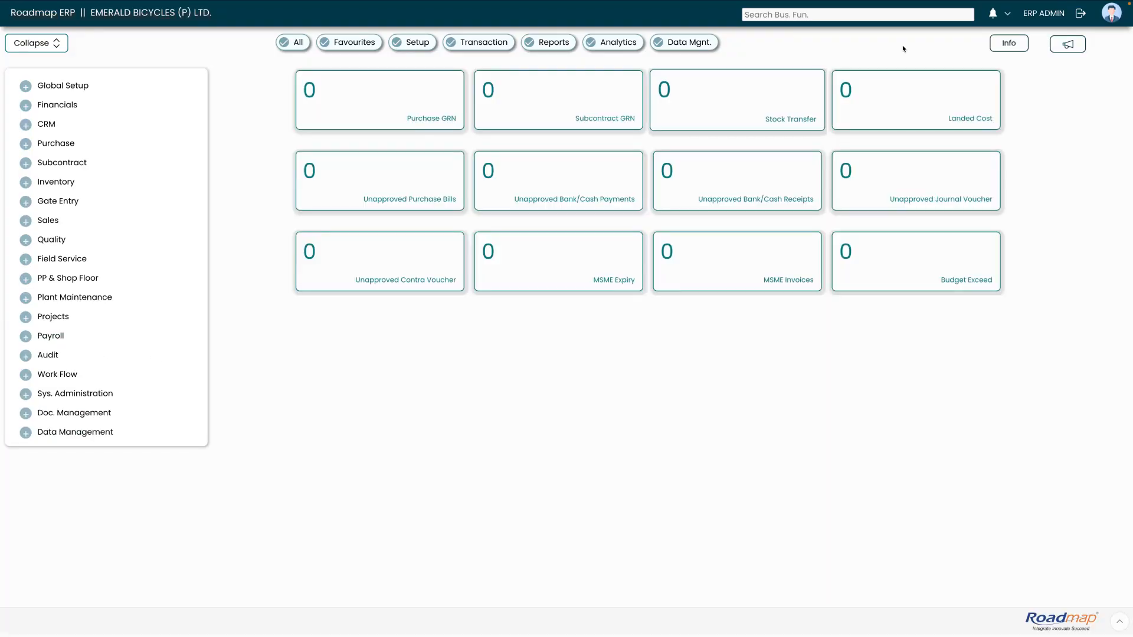
pyautogui.click(1005, 20)
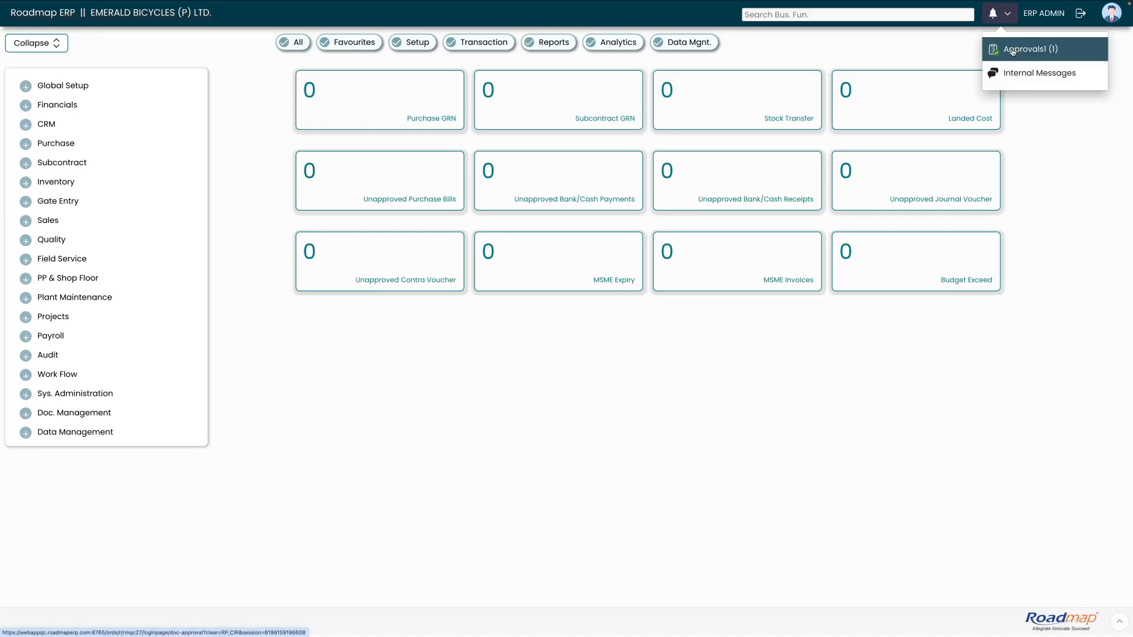
pyautogui.click(1012, 50)
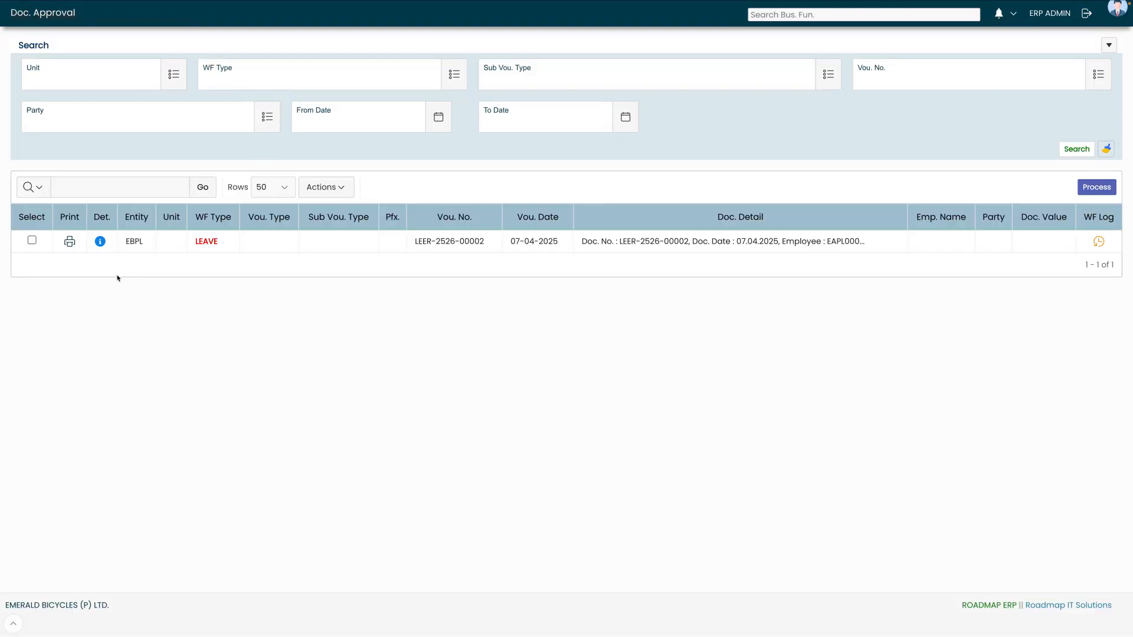
pyautogui.moveTo(219, 242); pyautogui.dragTo(193, 244)
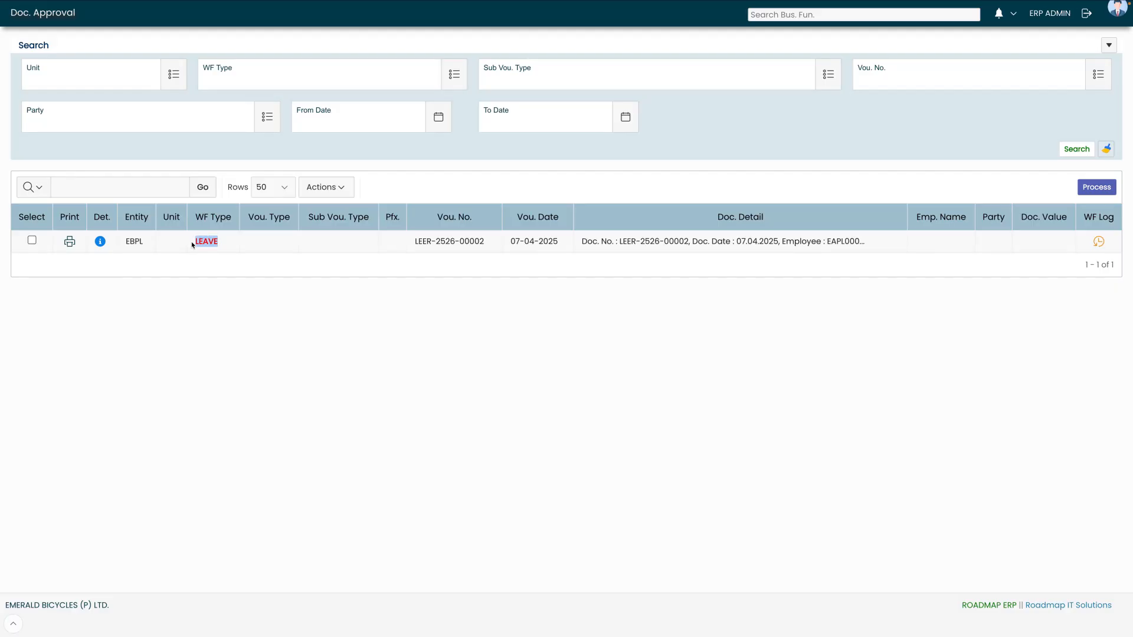
pyautogui.click(100, 243)
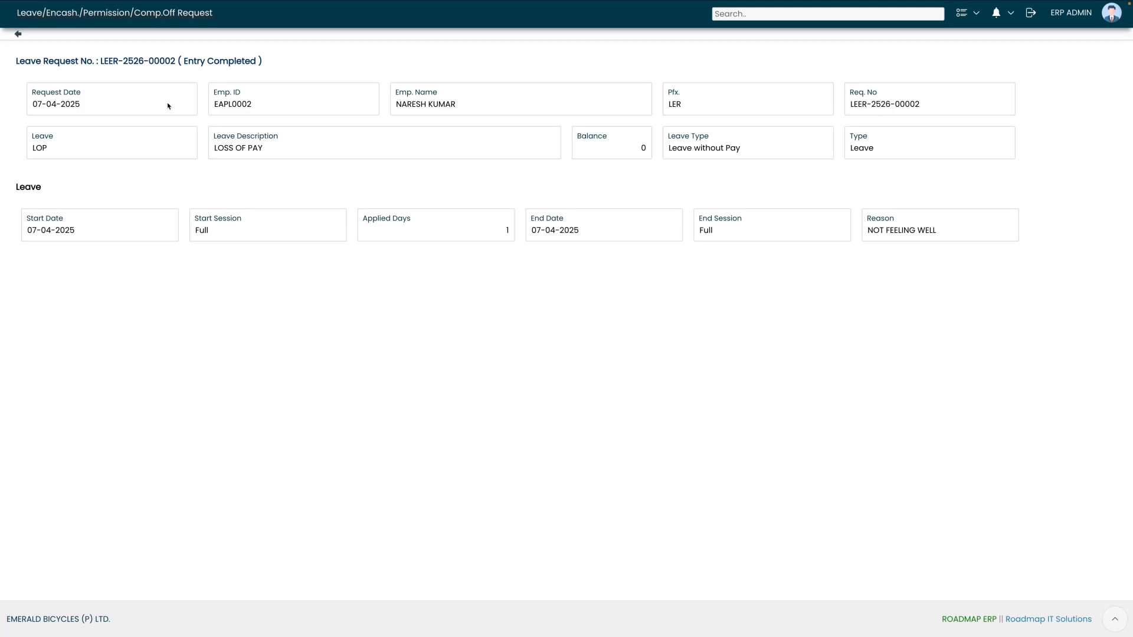
pyautogui.click(18, 33)
# - Select the leave document, choose Approve, and process the approval
pyautogui.click(33, 241)
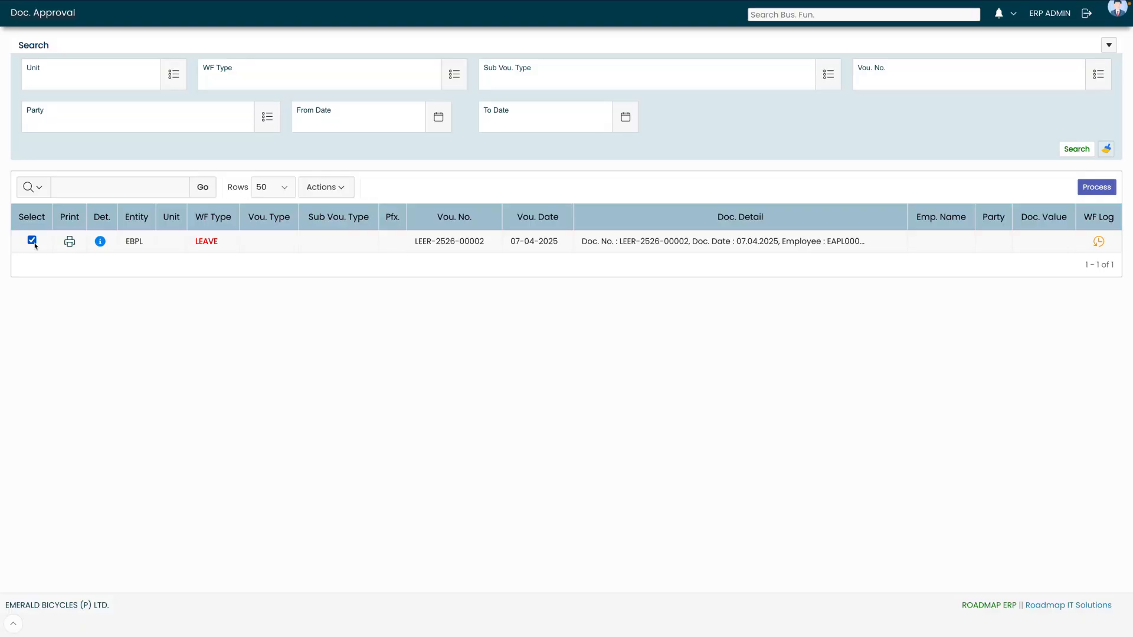
pyautogui.click(1109, 191)
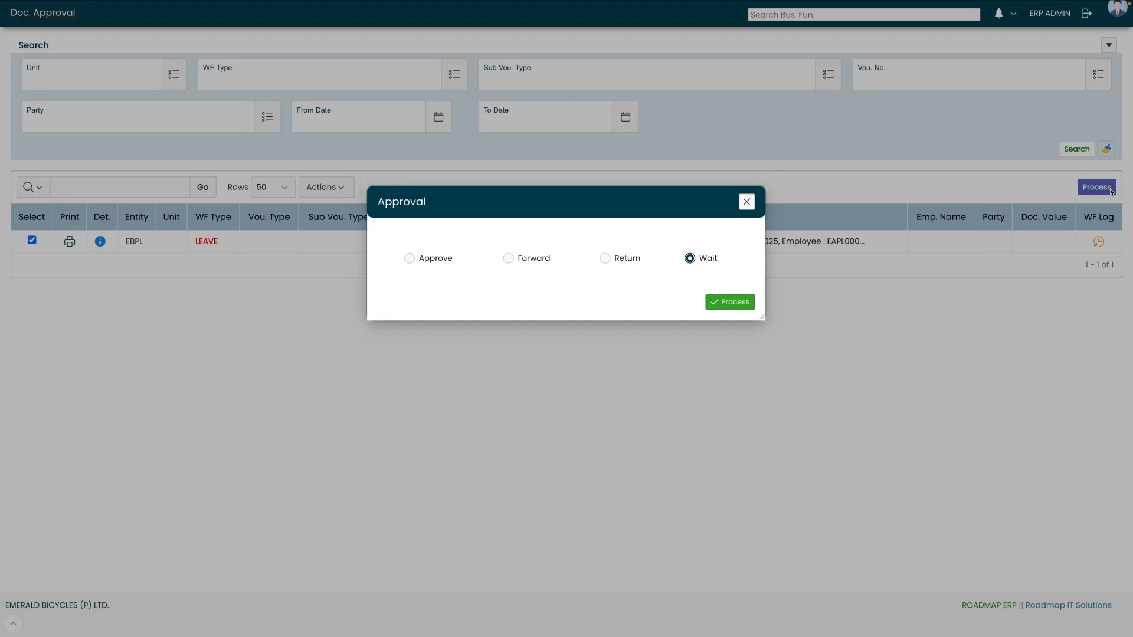
pyautogui.click(420, 259)
pyautogui.click(718, 306)
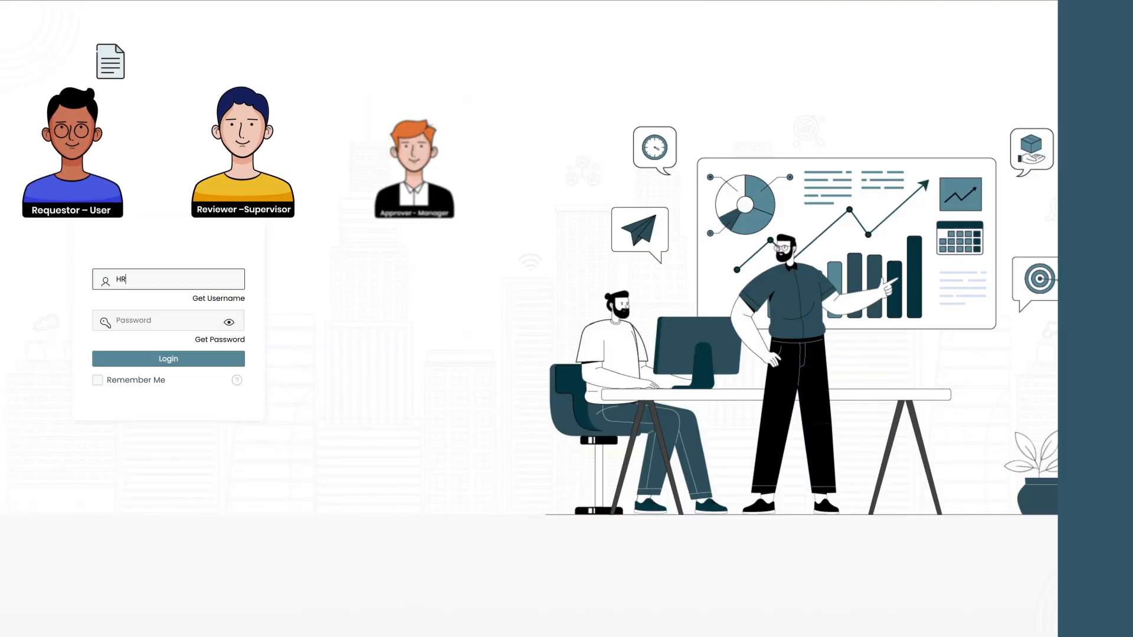
# - Log in as the HR user with its username and password
pyautogui.write('EXE')
pyautogui.click(130, 319)
pyautogui.write('*********')
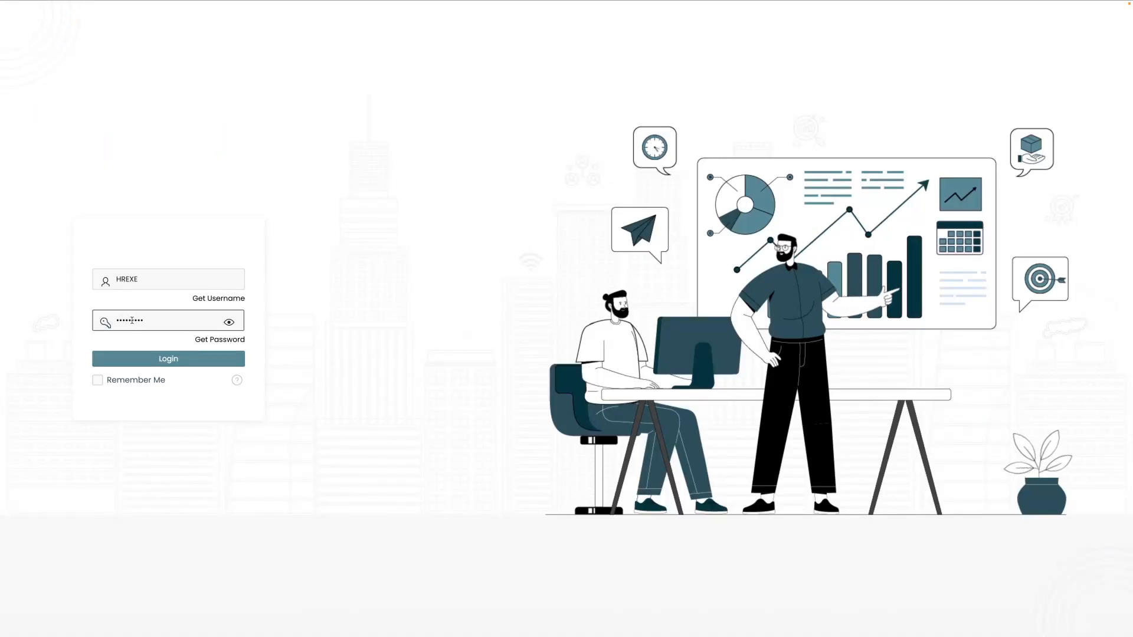
pyautogui.click(173, 361)
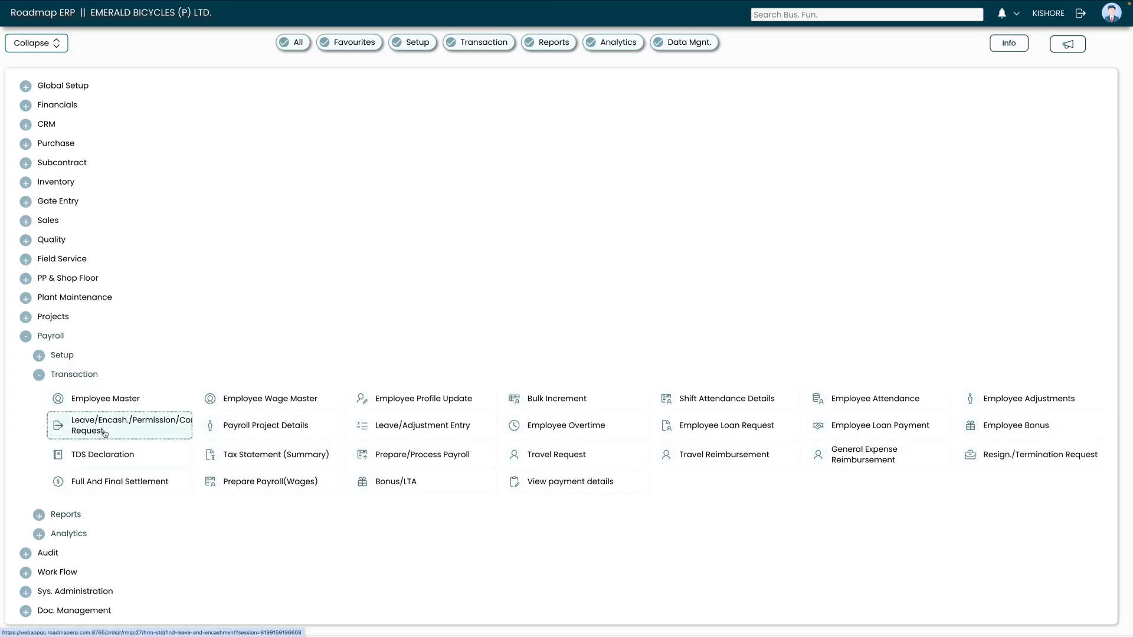
pyautogui.click(105, 434)
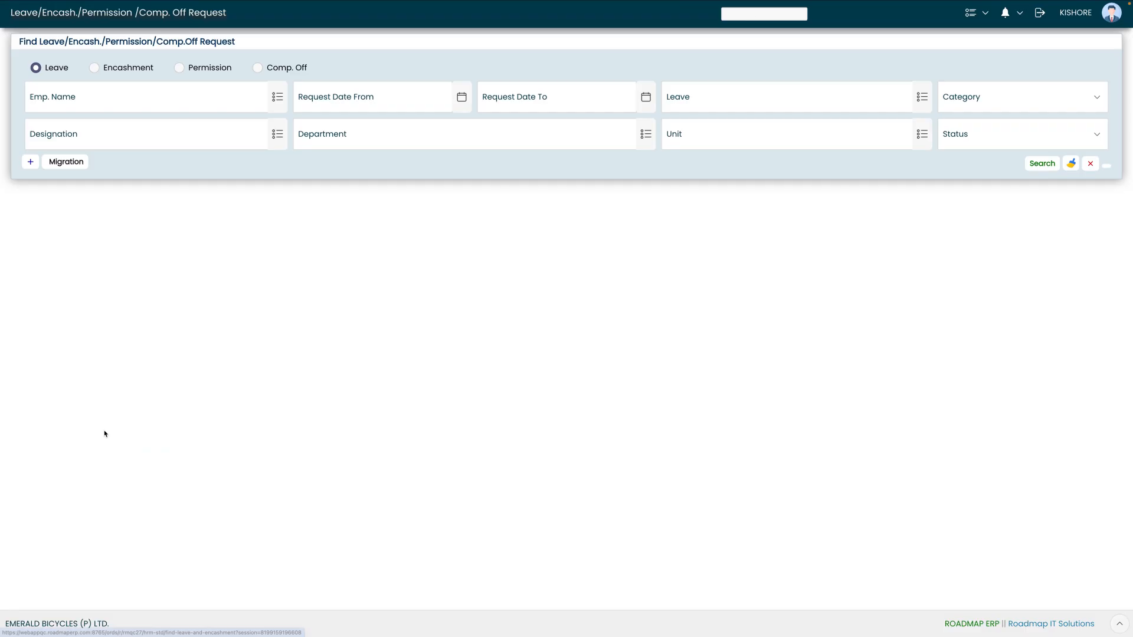
pyautogui.click(1029, 164)
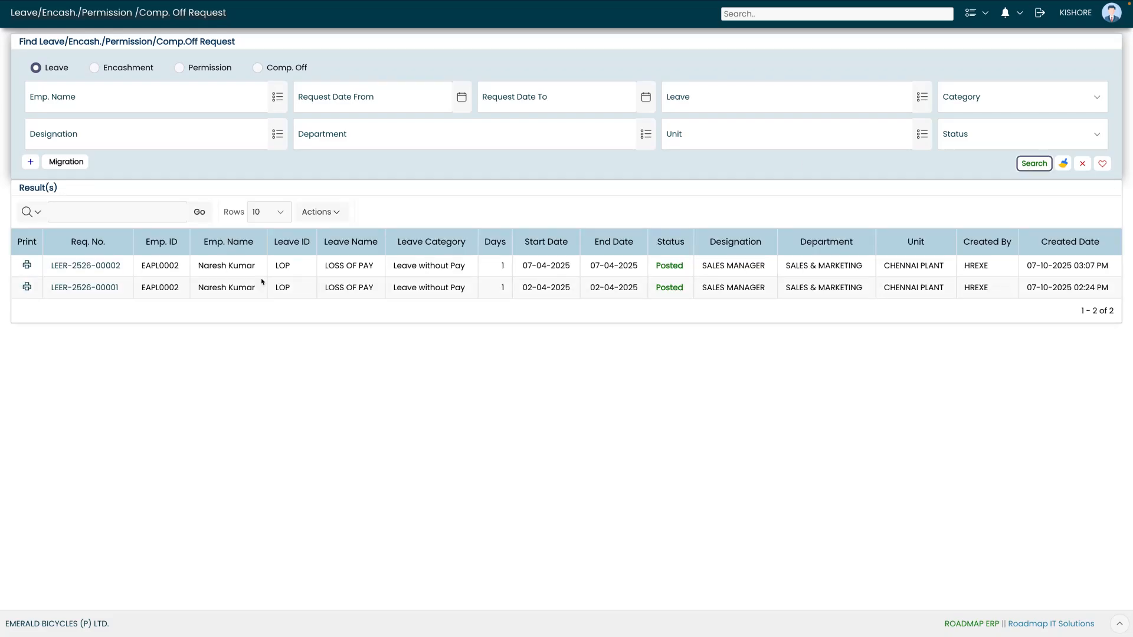
pyautogui.moveTo(199, 265); pyautogui.dragTo(285, 269)
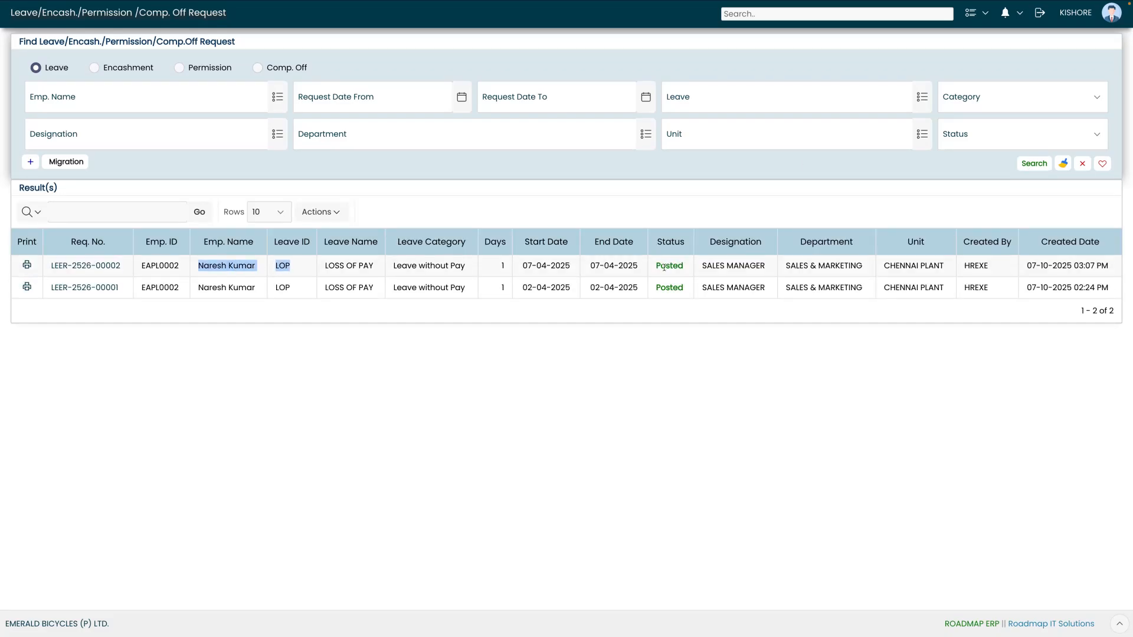
pyautogui.moveTo(656, 266); pyautogui.dragTo(685, 269)
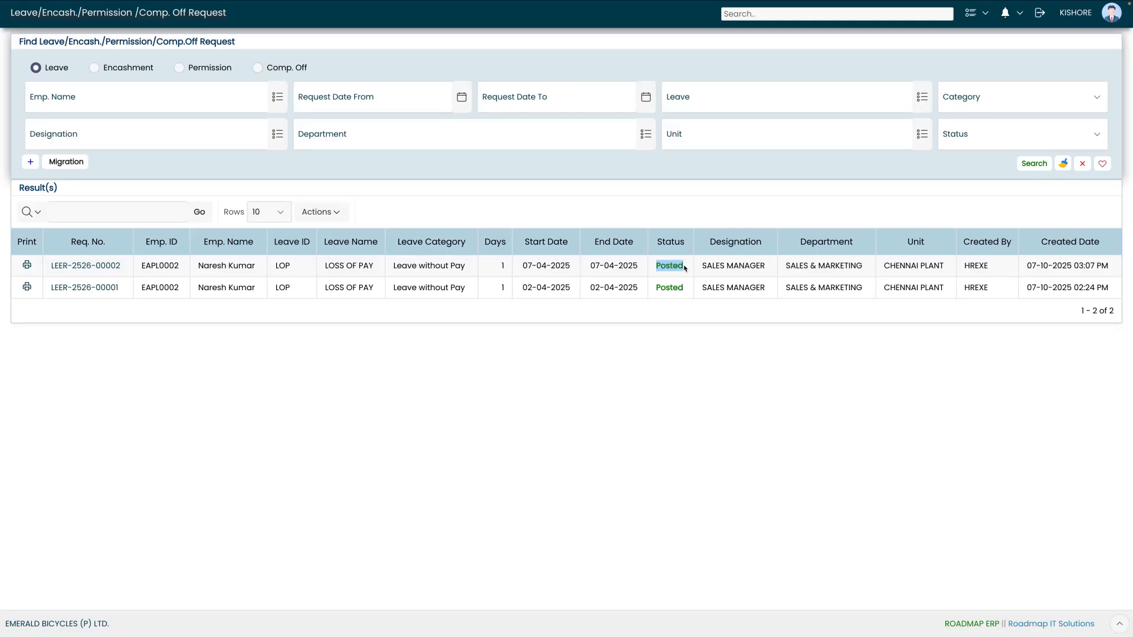